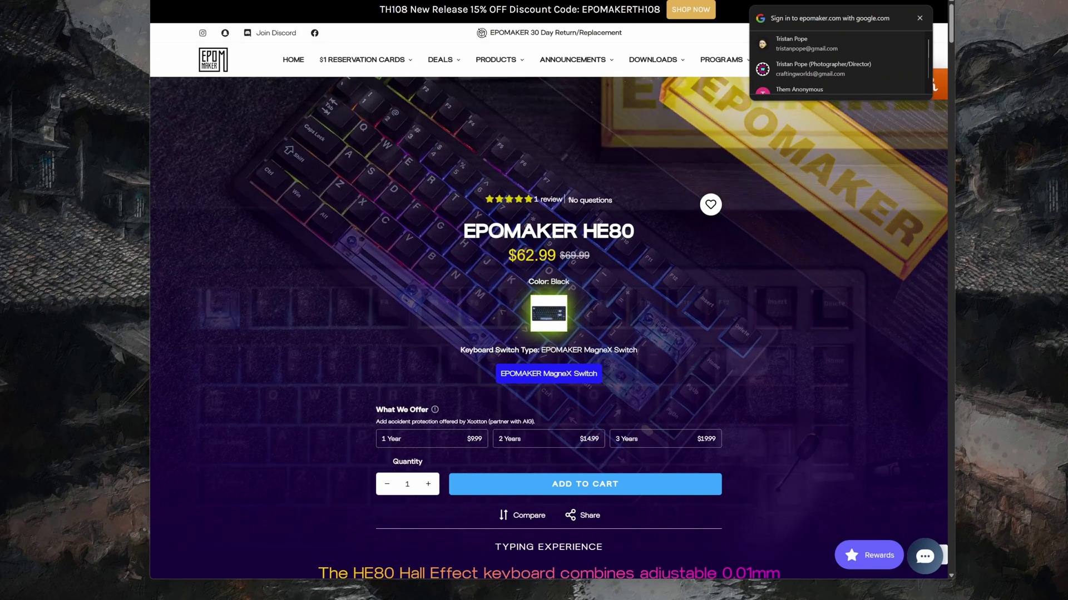
Step: Switch to the Epomaker web configurator and connect the Epomaker HE80 keyboard as a new device
key("ctrl+Tab")
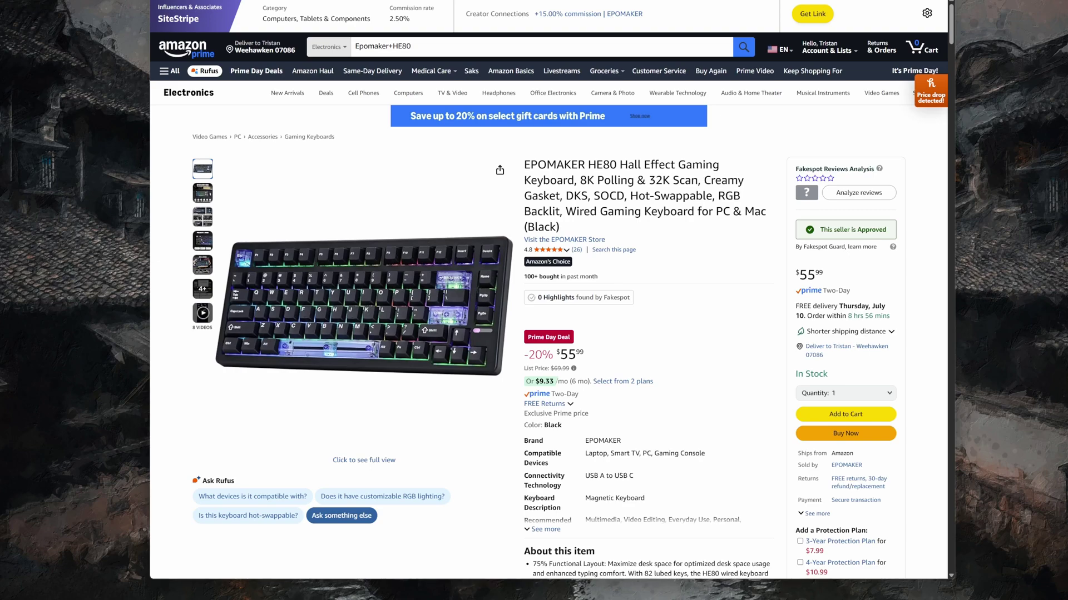
key("ctrl+Tab")
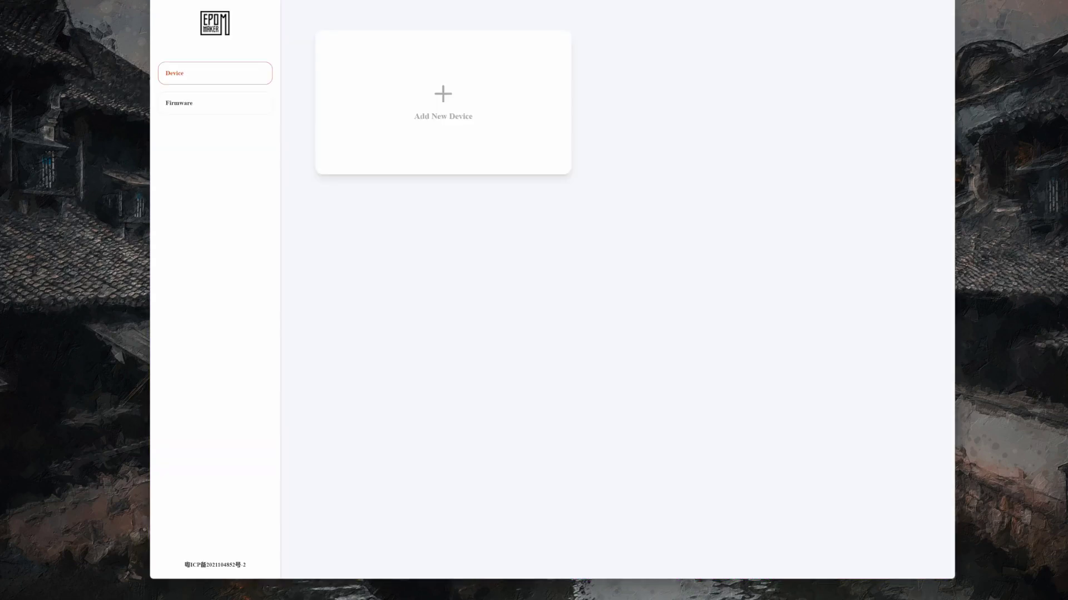
left_click(448, 98)
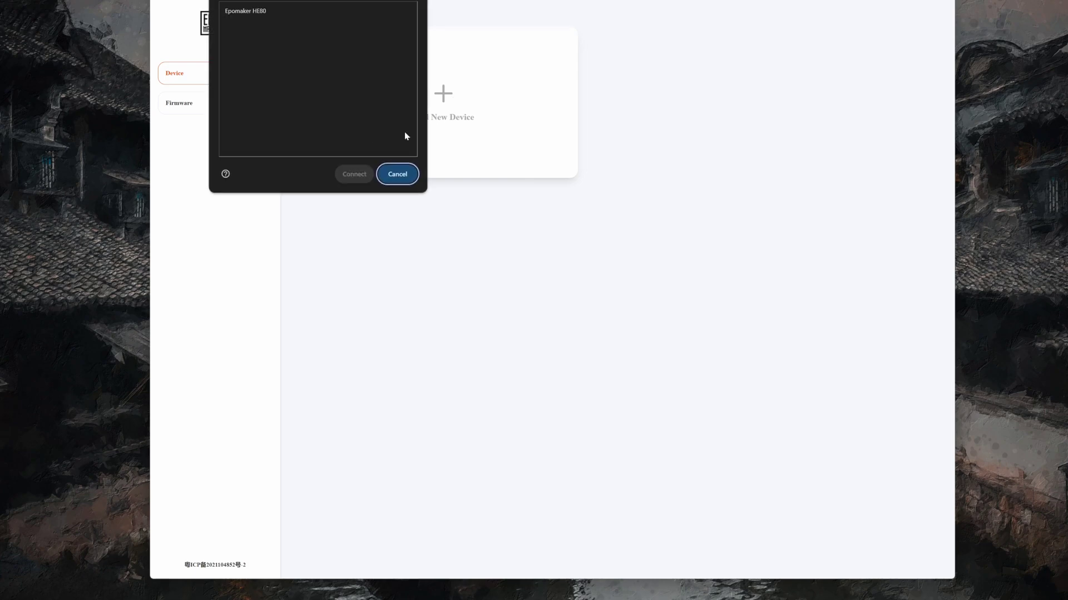
left_click(258, 11)
left_click(358, 169)
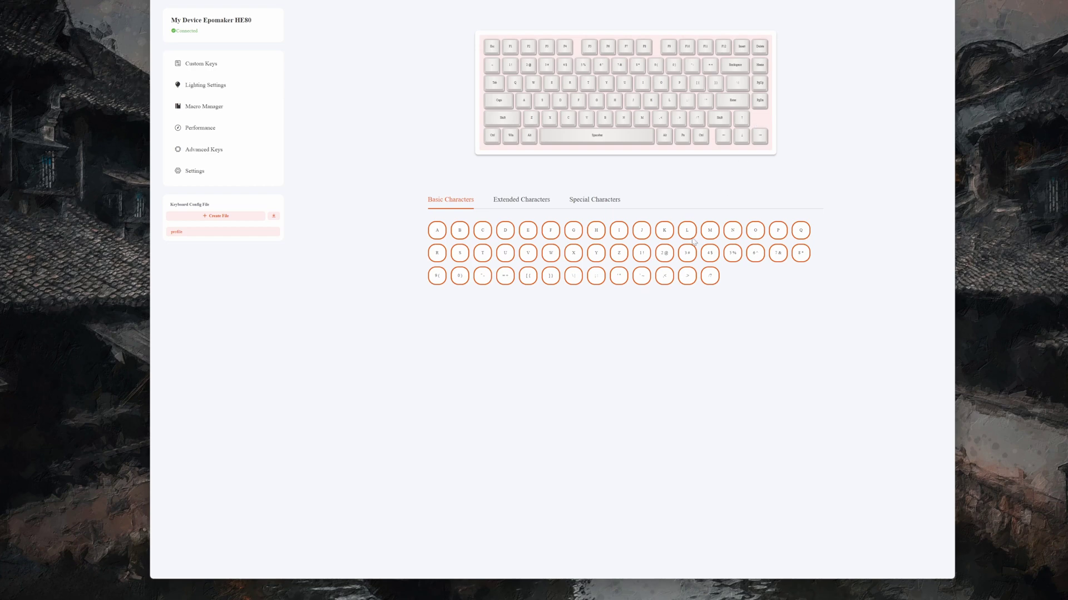
Step: Look through the extended and special characters available for key remapping, and return to the basic characters
left_click(520, 200)
left_click(598, 203)
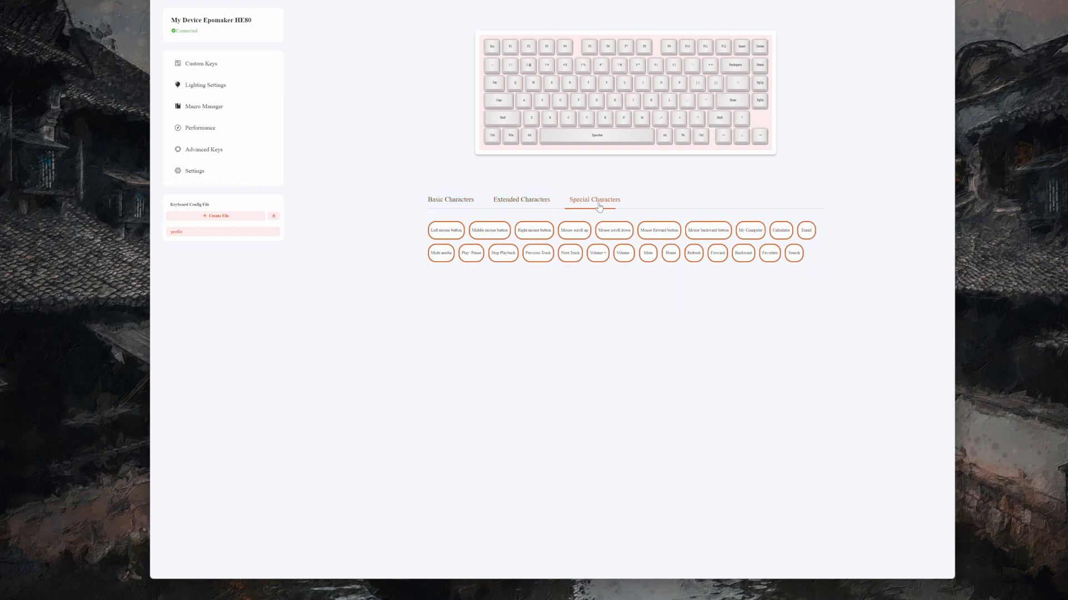
left_click(446, 202)
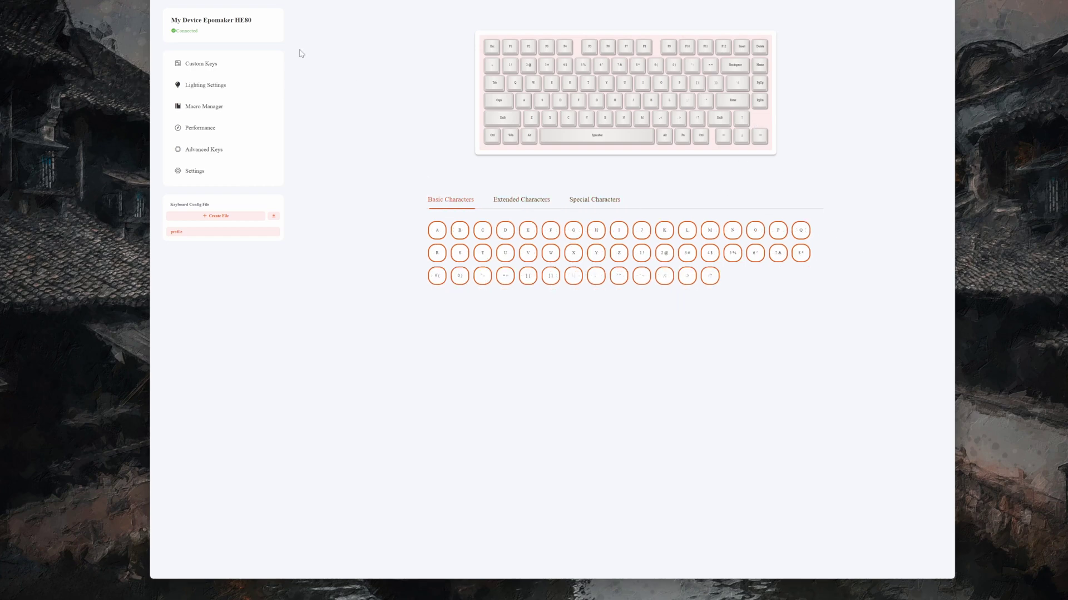
Step: Set the lighting effect to Custom and try magenta #ff00e1 and a light orange on a block of central letter keys
left_click(192, 86)
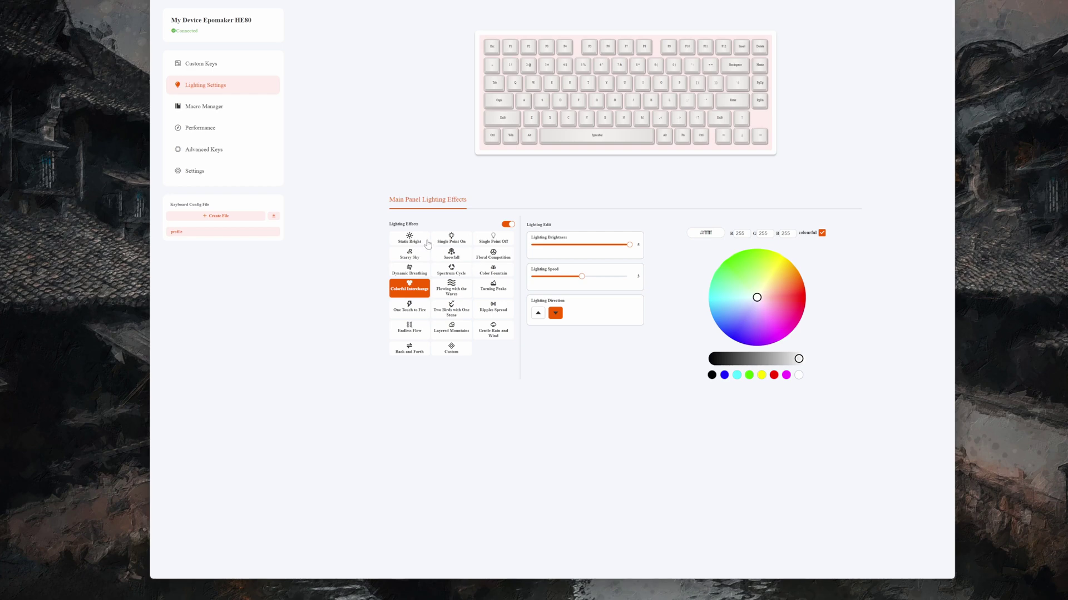
left_click(450, 349)
left_click(782, 341)
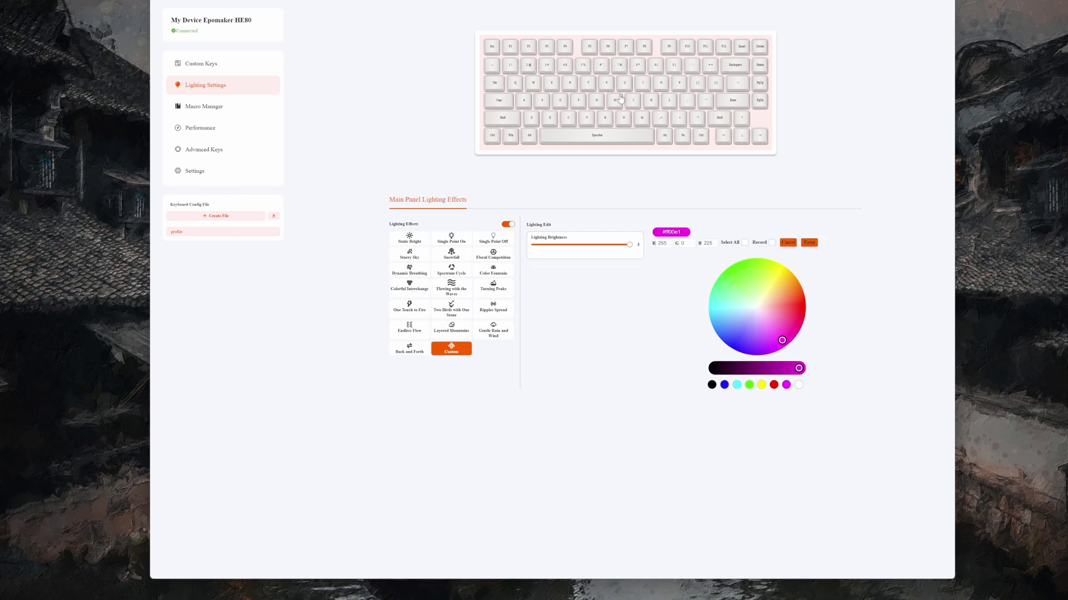
left_click_drag(626, 105, 528, 77)
left_click(777, 292)
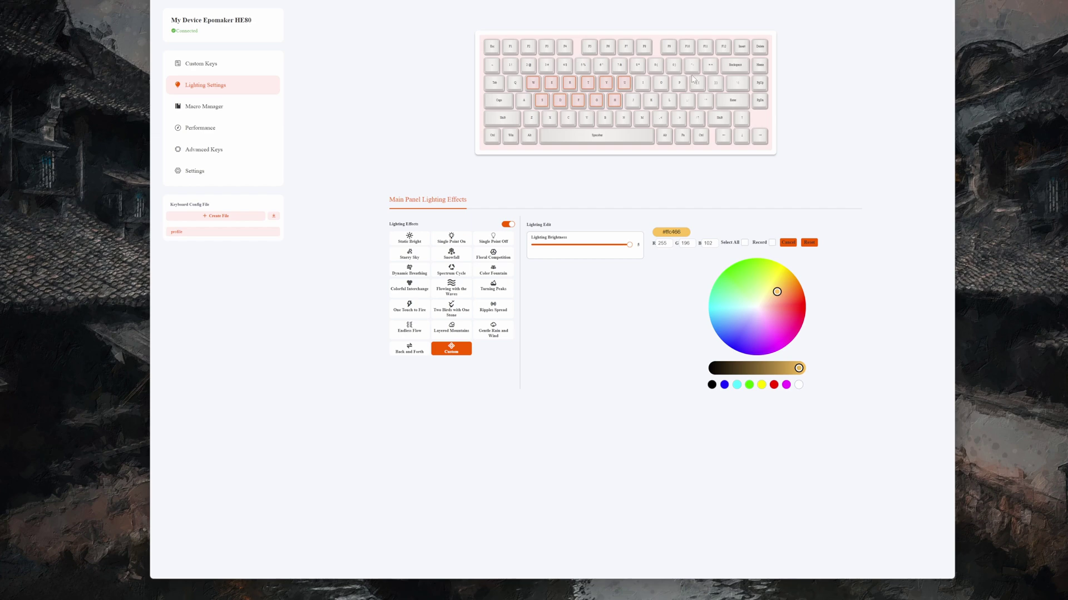
Step: Try selecting the left-hand block of keys for custom colouring, and restore the Colorful Interchange lighting effect
left_click_drag(745, 142, 672, 59)
left_click_drag(634, 129, 484, 55)
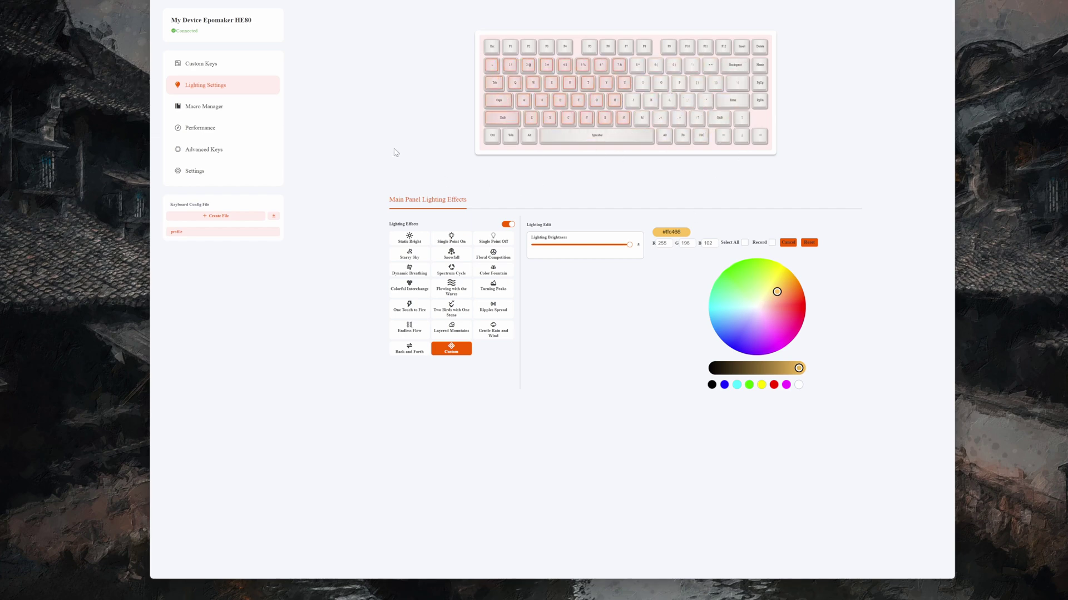
left_click(409, 288)
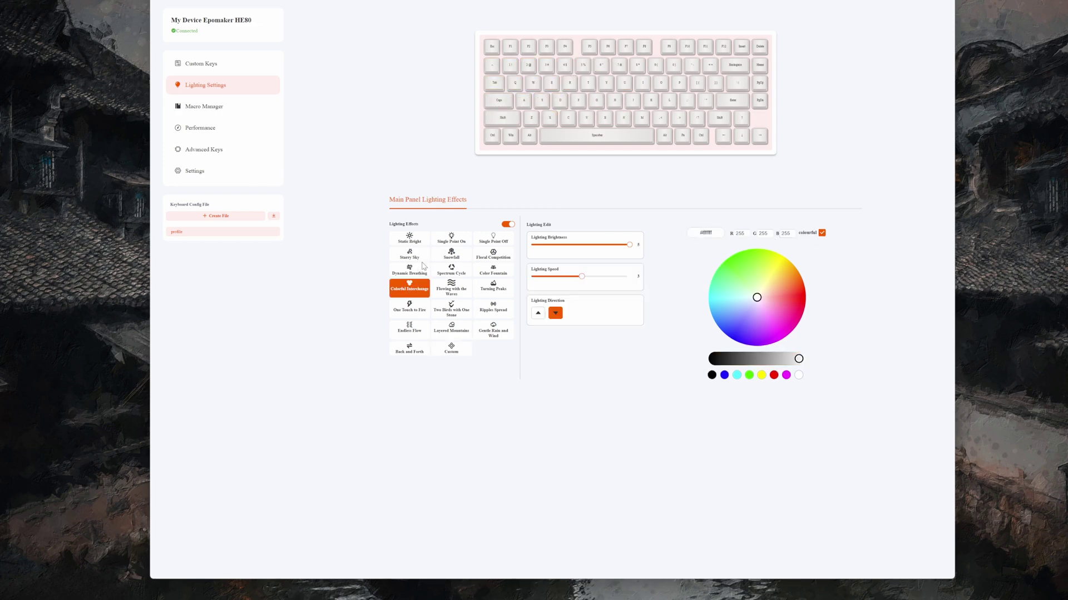
Step: View the macro manager, and enable Fast Trigger for the W key in the performance settings
left_click(199, 112)
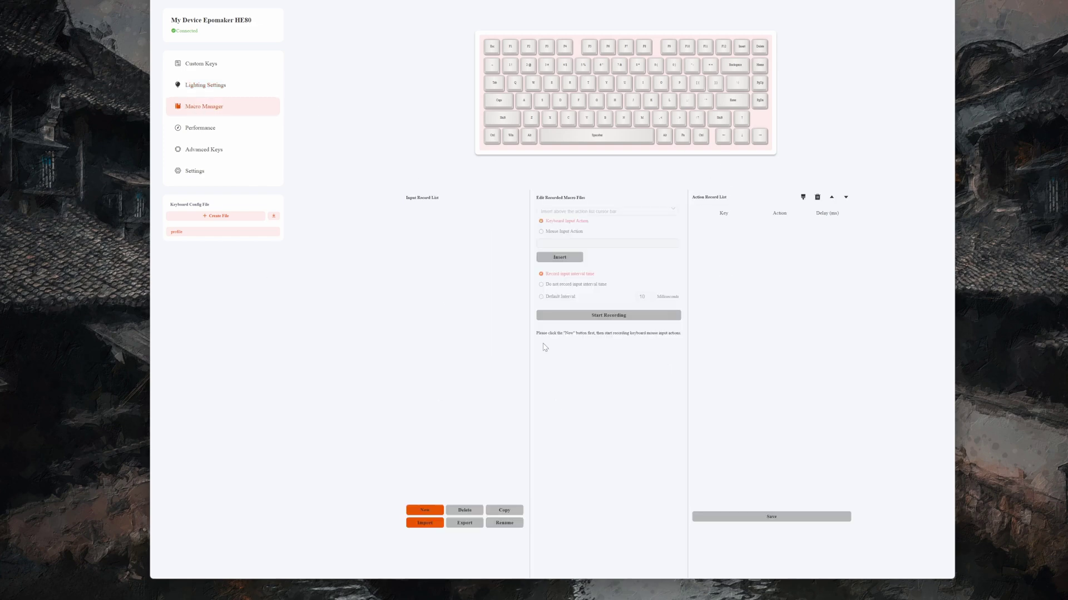
left_click(200, 133)
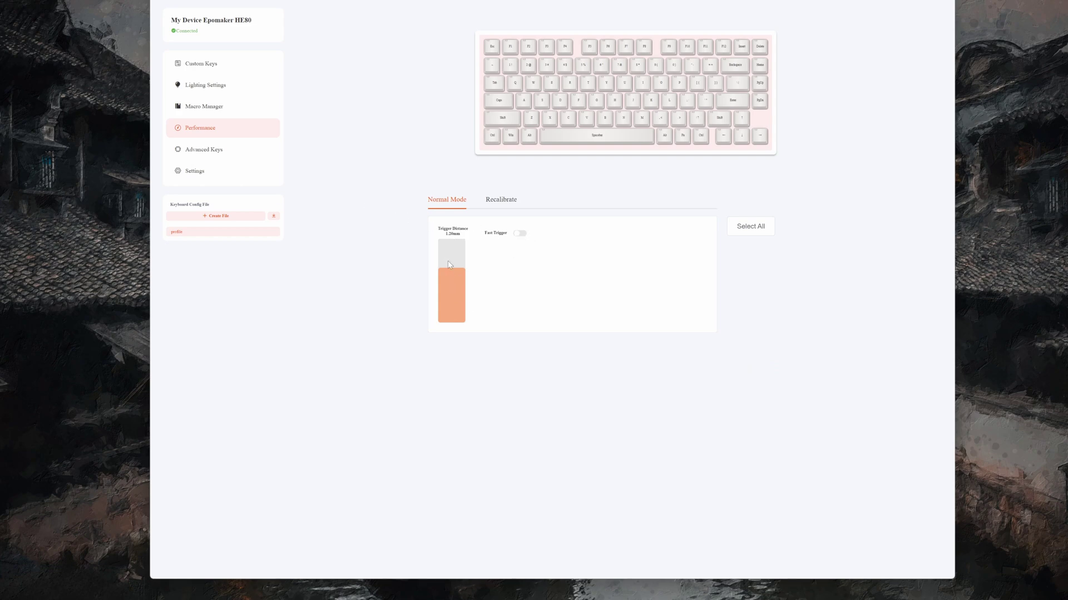
left_click(538, 88)
left_click(520, 233)
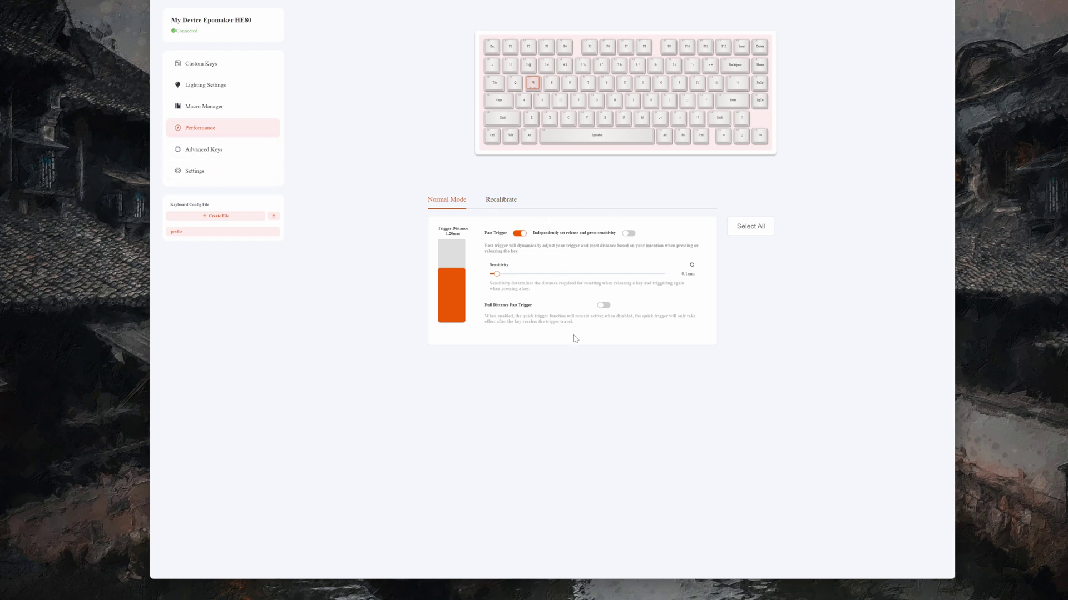
Step: Open the keyboard's travel calibration and save it
left_click(508, 208)
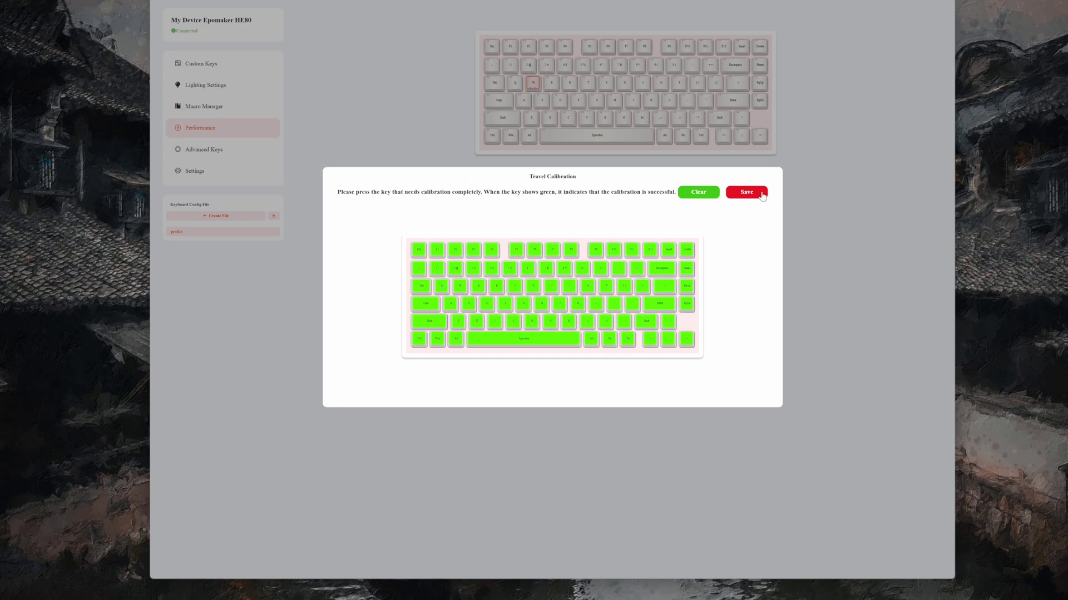
left_click(762, 193)
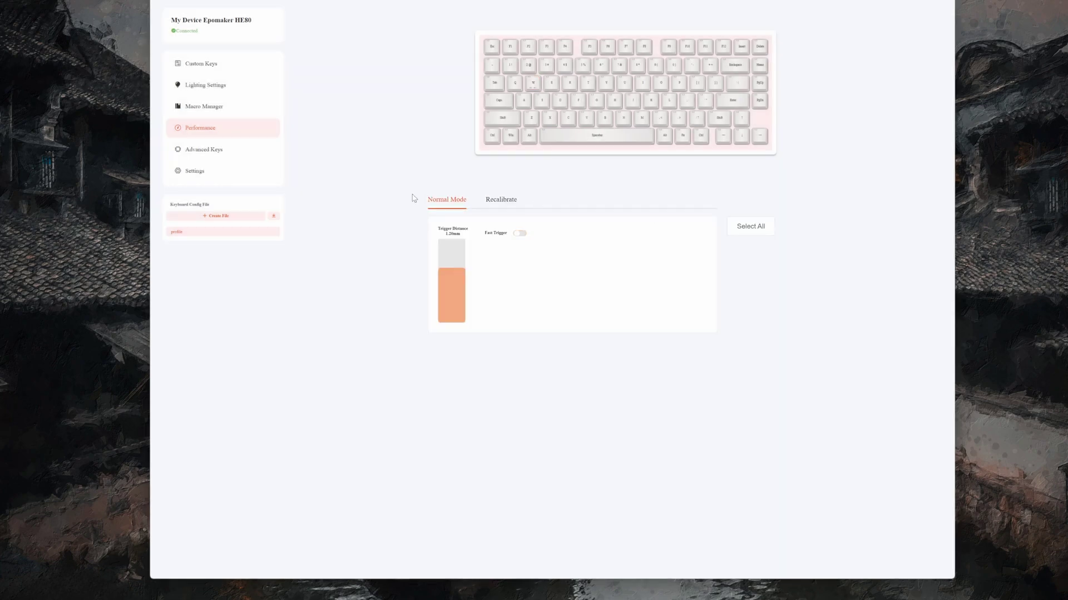
Step: Read the RS and SOCD setup pages of the advanced keys, cancel each without assigning keys, and slightly widen the window
left_click(206, 154)
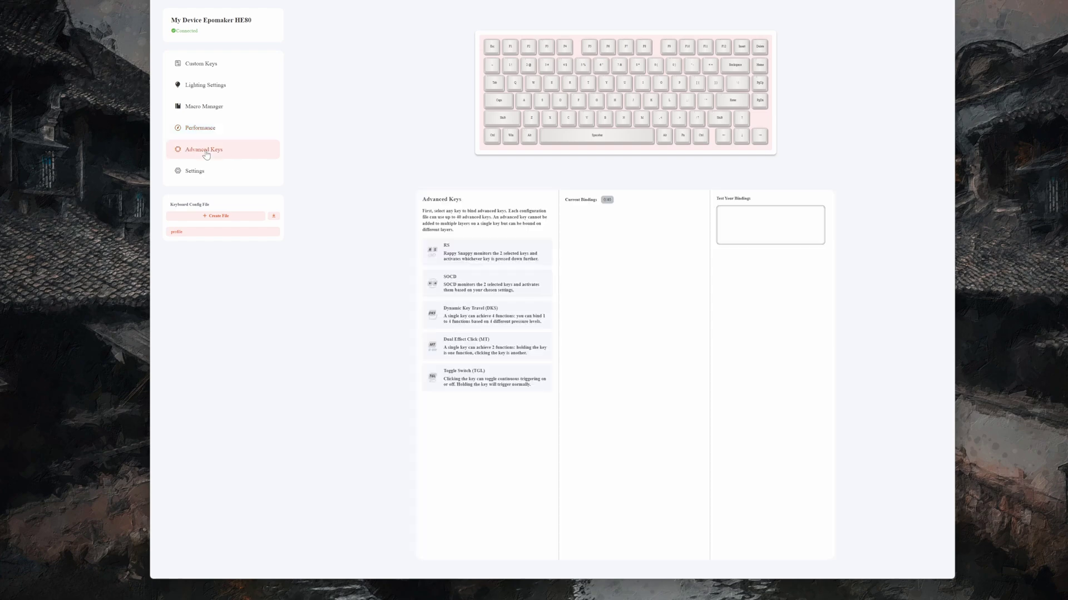
left_click(492, 258)
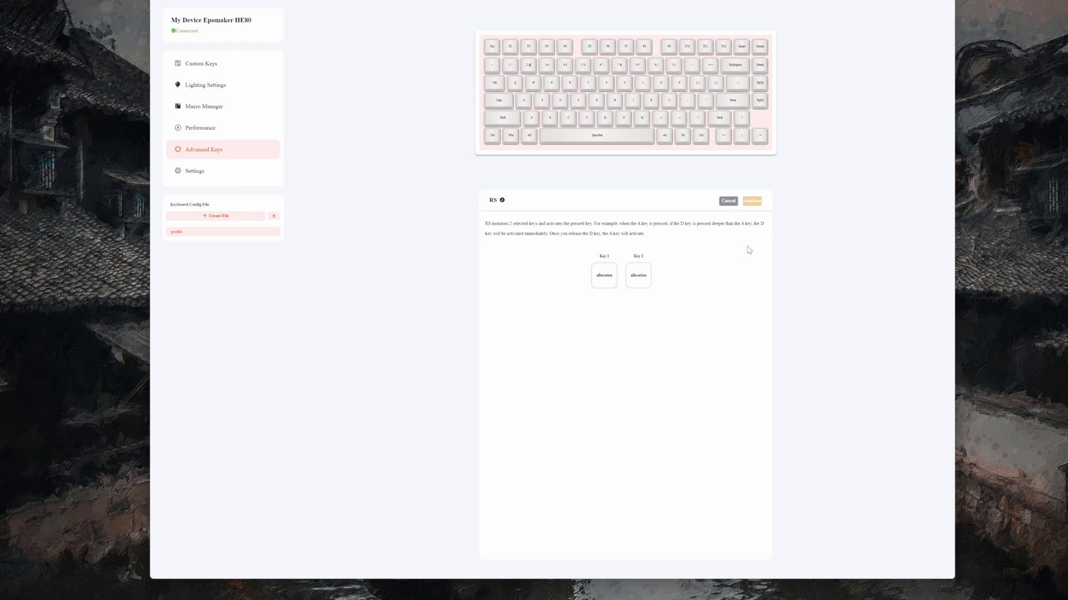
left_click(728, 201)
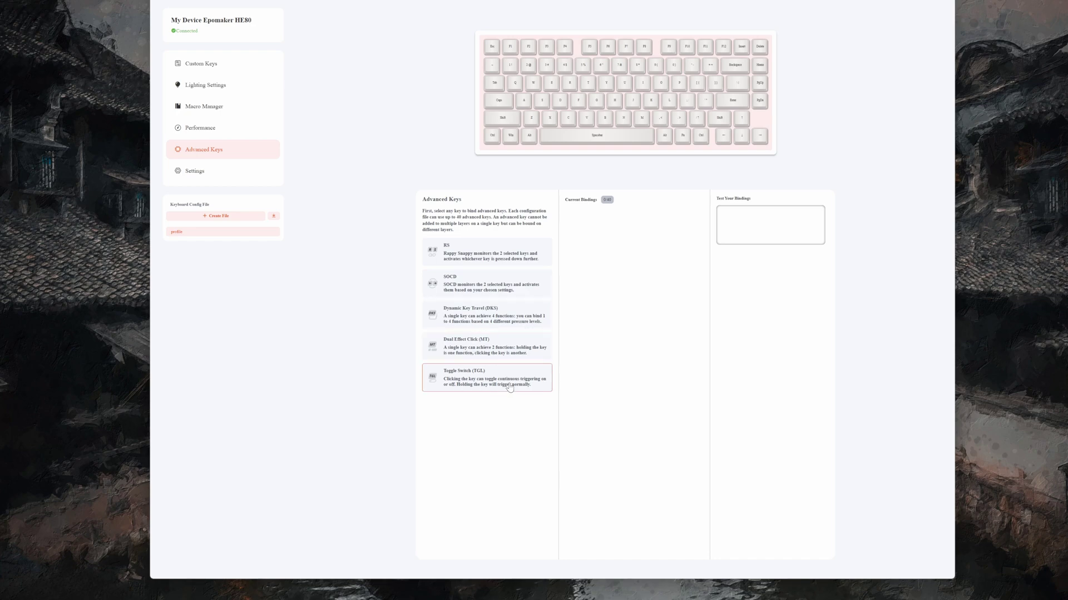
left_click(470, 284)
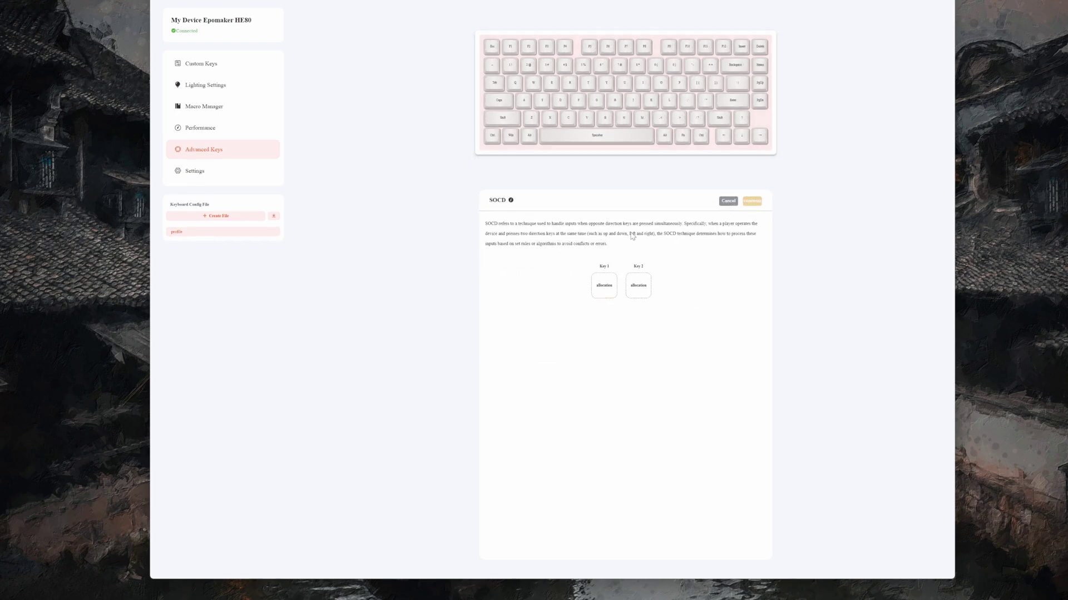
left_click(728, 201)
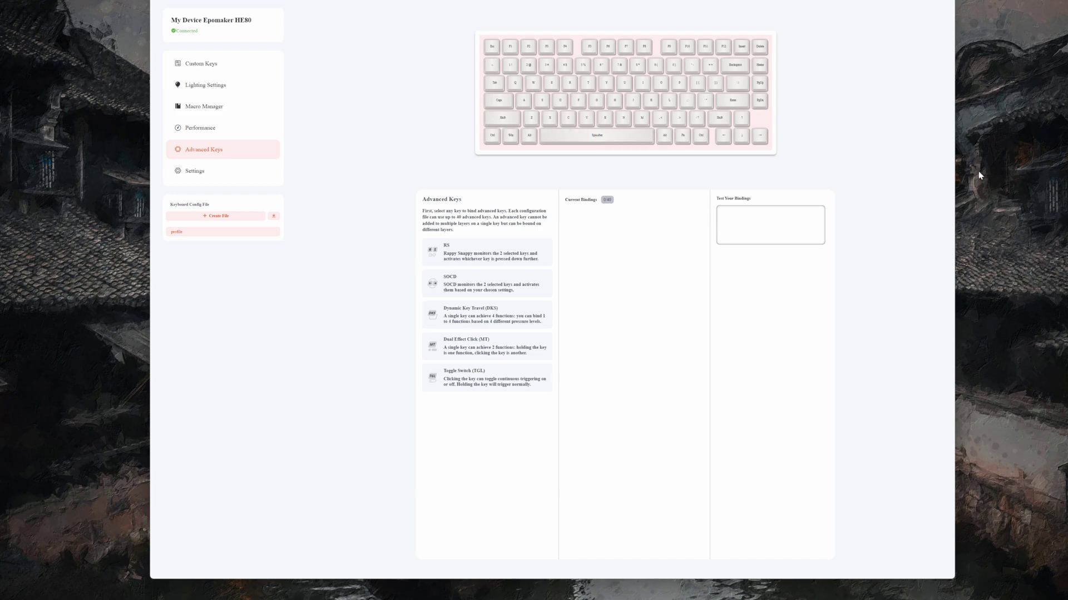
left_click_drag(959, 171, 970, 203)
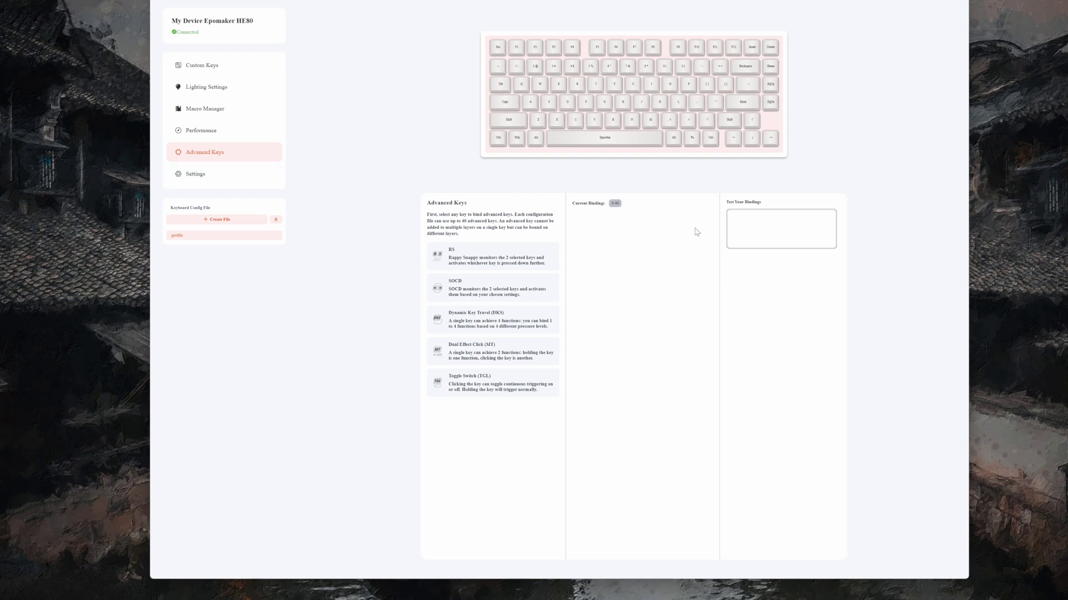
Step: Set the configurator's interface theme to Dark Theme
left_click(211, 178)
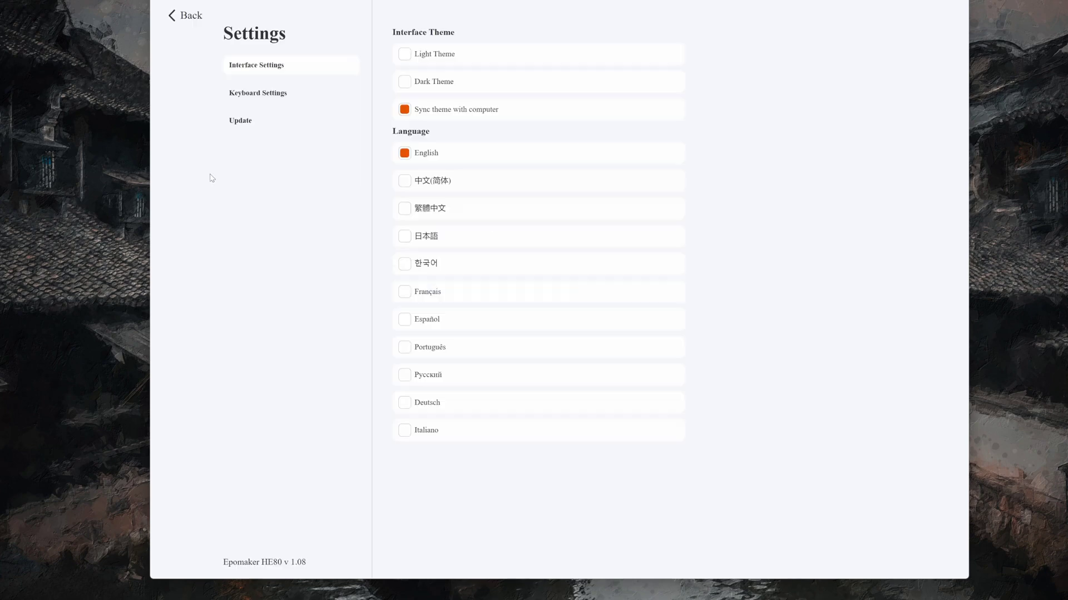
left_click(443, 81)
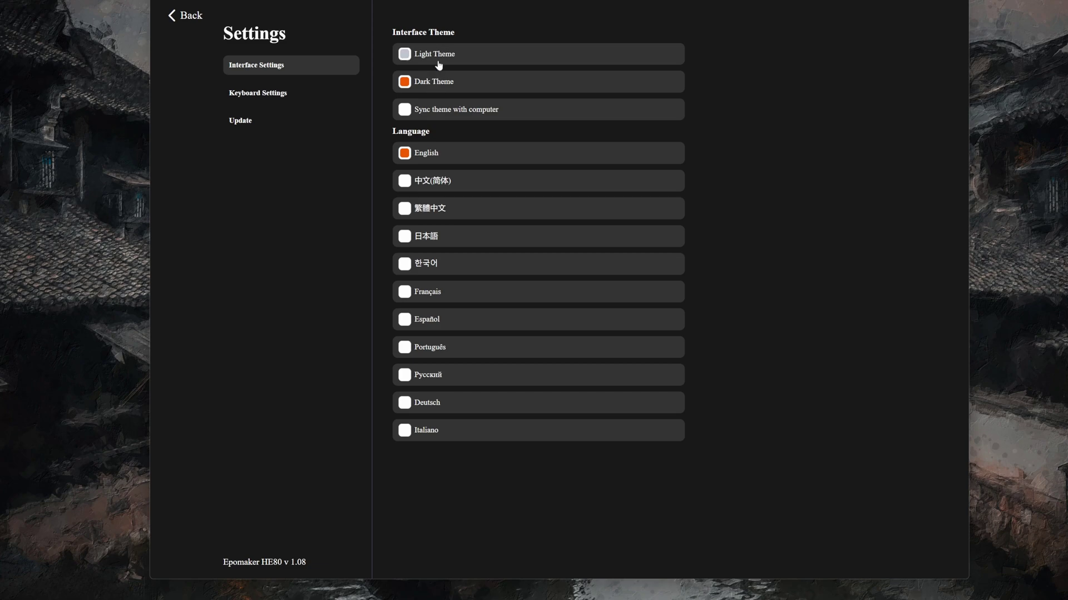
Step: Review the keyboard settings and update pages, and return to the device's main configuration page
left_click(288, 94)
left_click(278, 70)
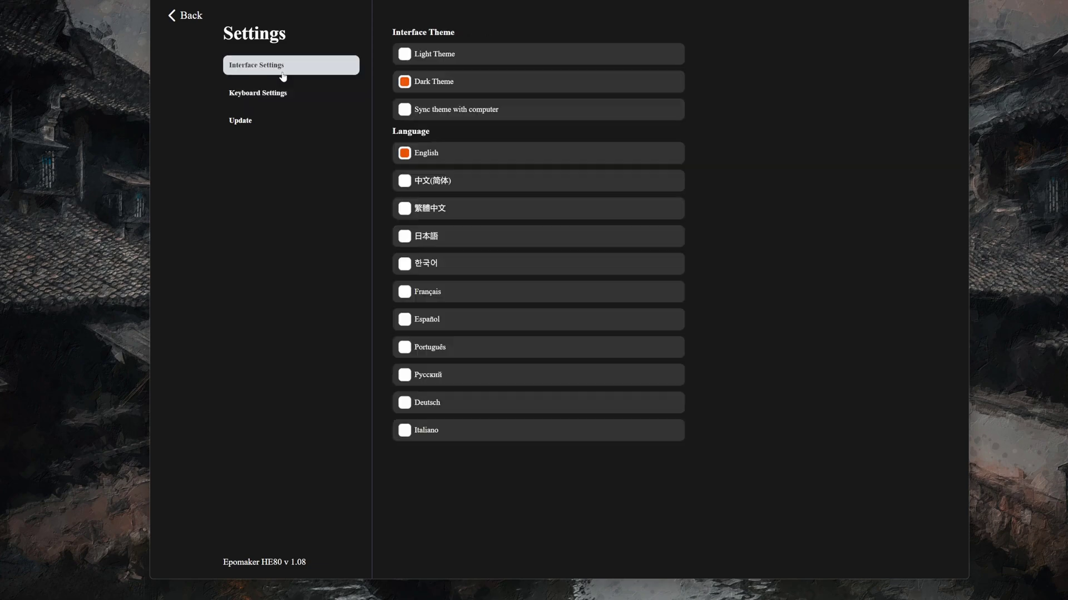
left_click(231, 127)
left_click(260, 66)
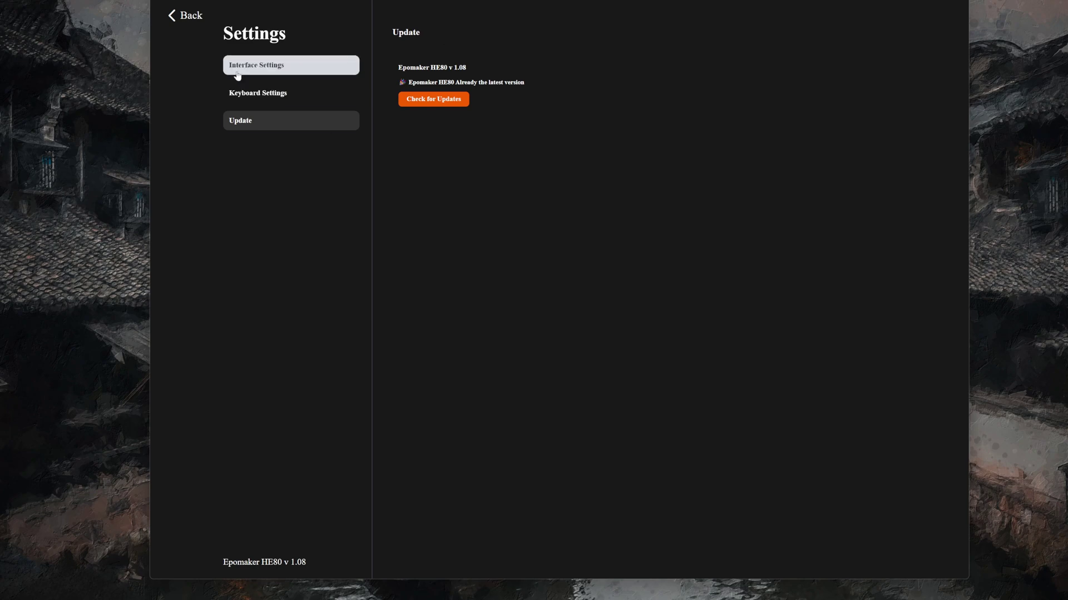
left_click(179, 16)
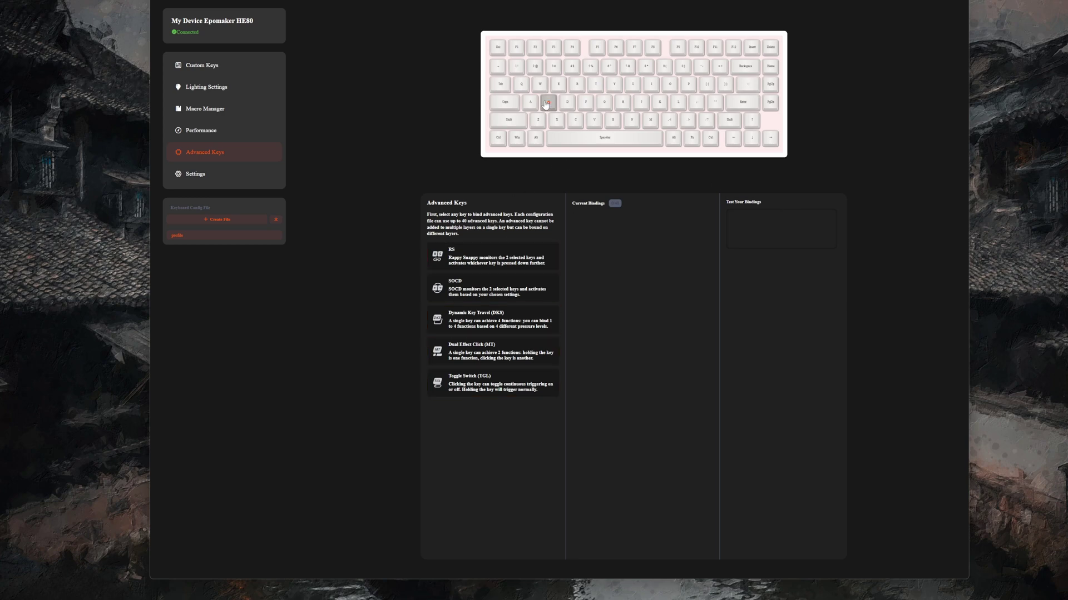
Step: Set the trigger distance of all keys to about 2.3 mm in the performance settings, and reload that page
left_click(201, 130)
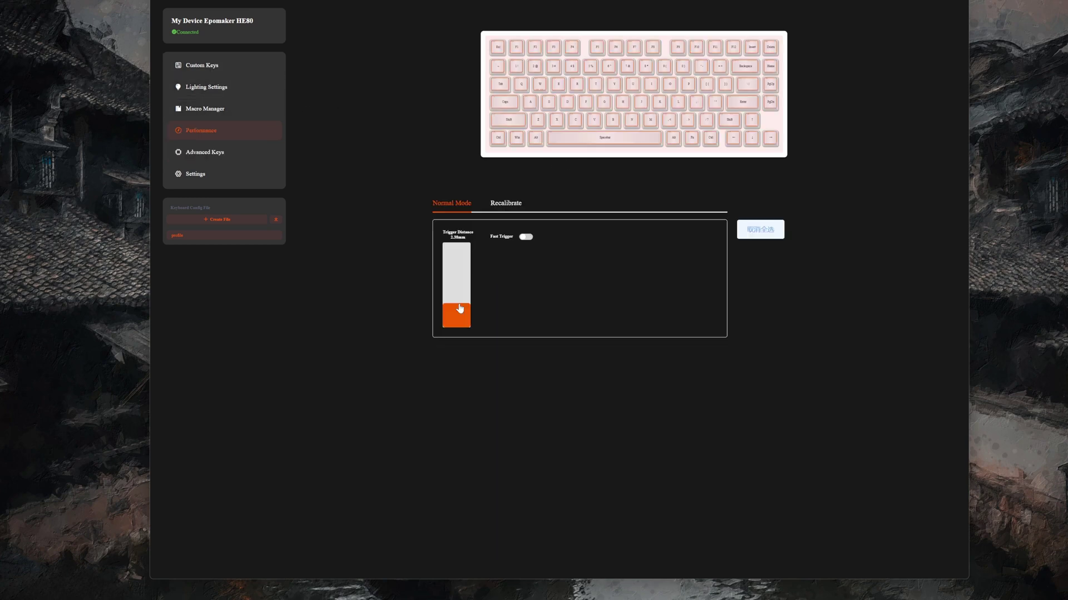
left_click_drag(459, 308, 459, 306)
left_click(221, 112)
left_click(214, 132)
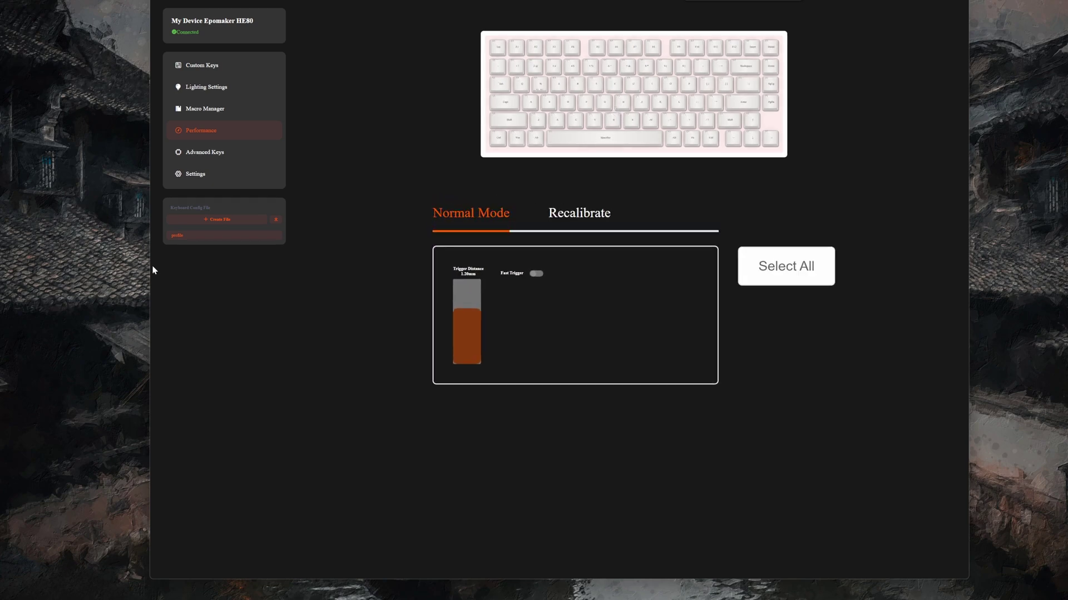
Step: Resize the configurator window to the full screen width and back to a narrower width to examine how its layout scales
left_click_drag(149, 267, 1, 267)
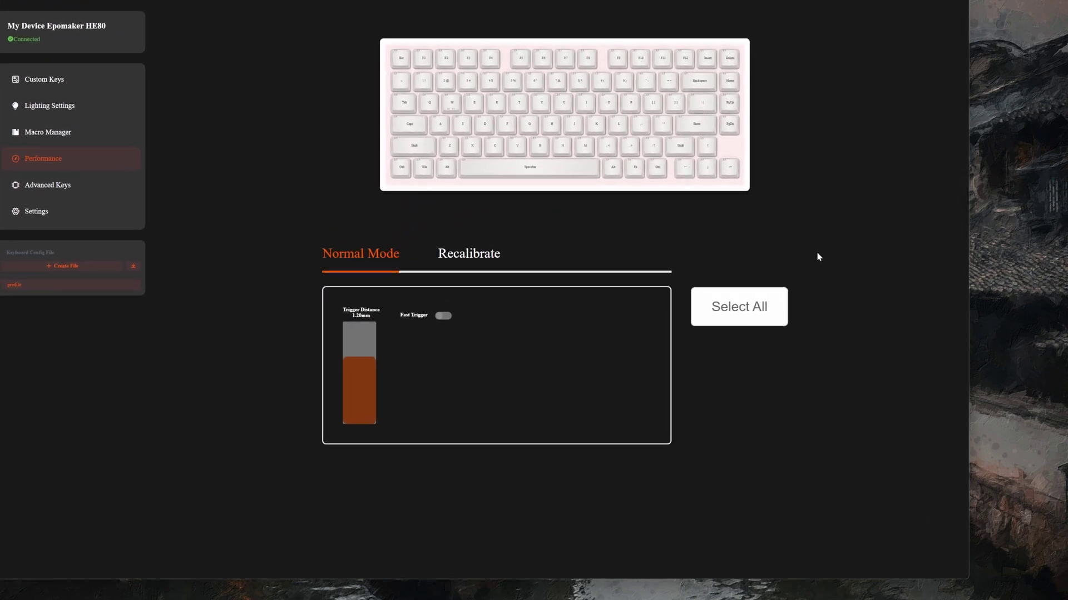
left_click_drag(970, 236, 1065, 239)
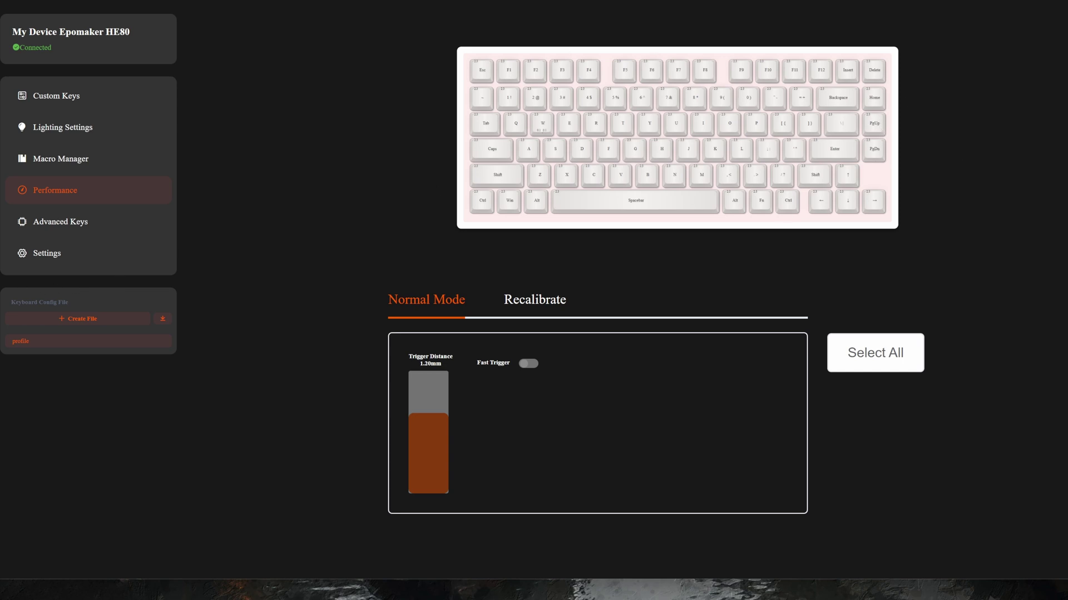
left_click_drag(1, 278, 147, 278)
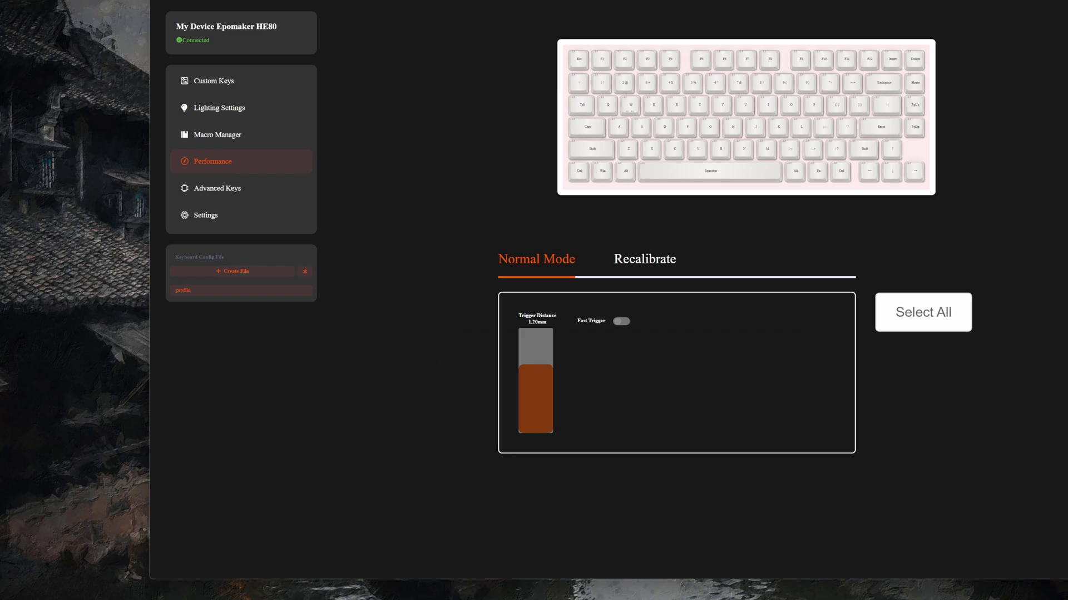
left_click_drag(1066, 267, 871, 268)
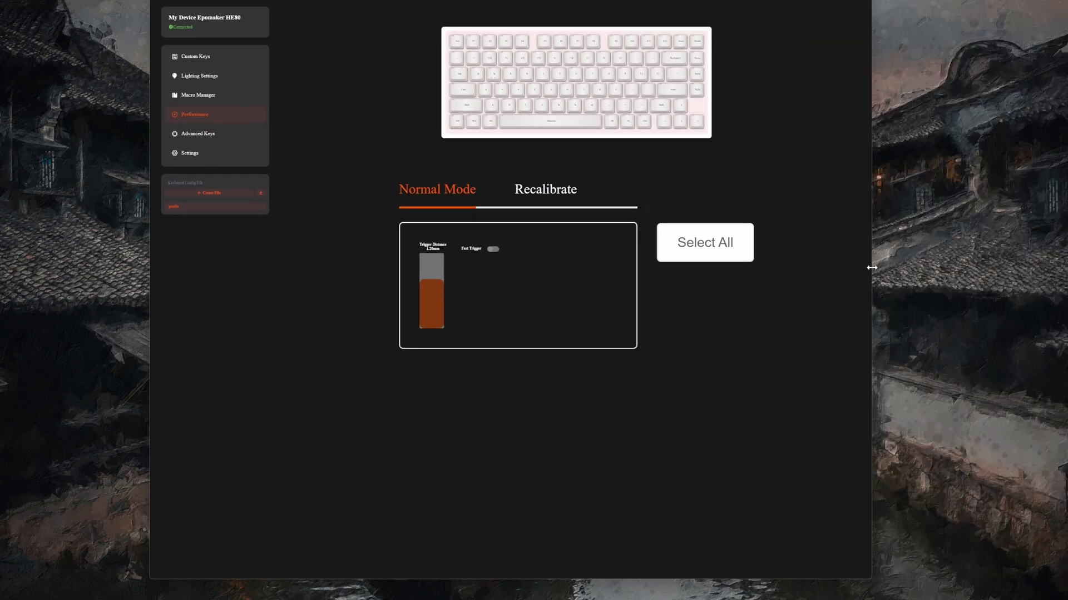